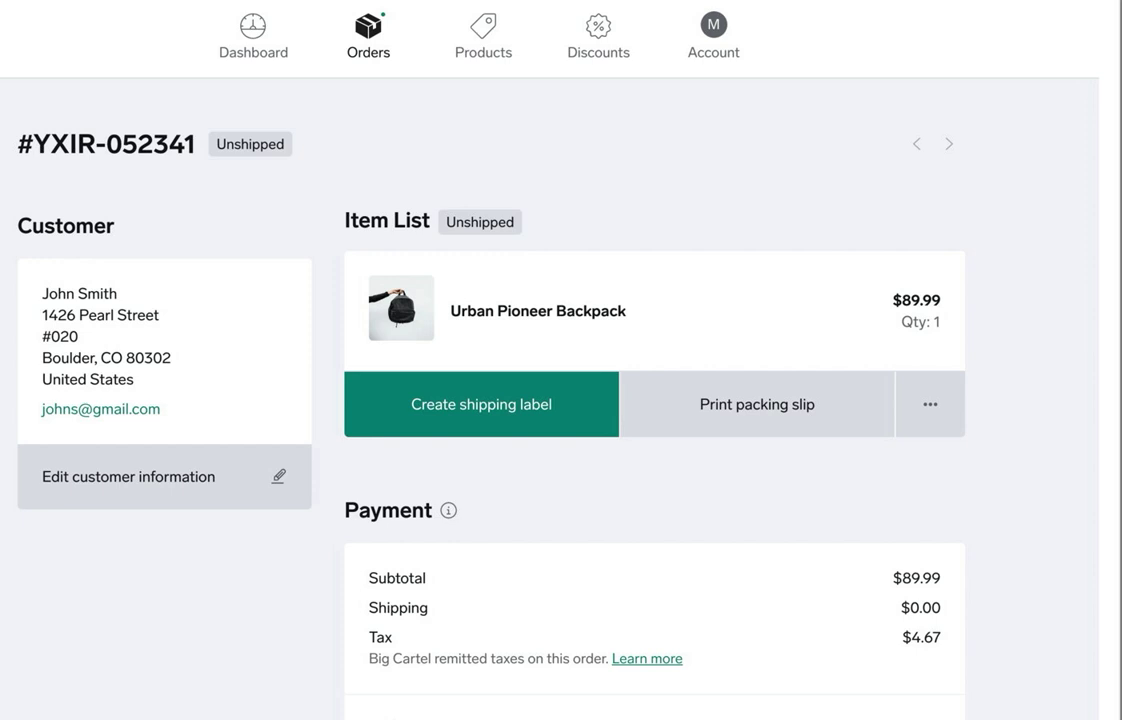
Start creating a shipping label for the Urban Pioneer Backpack order
left_click(481, 404)
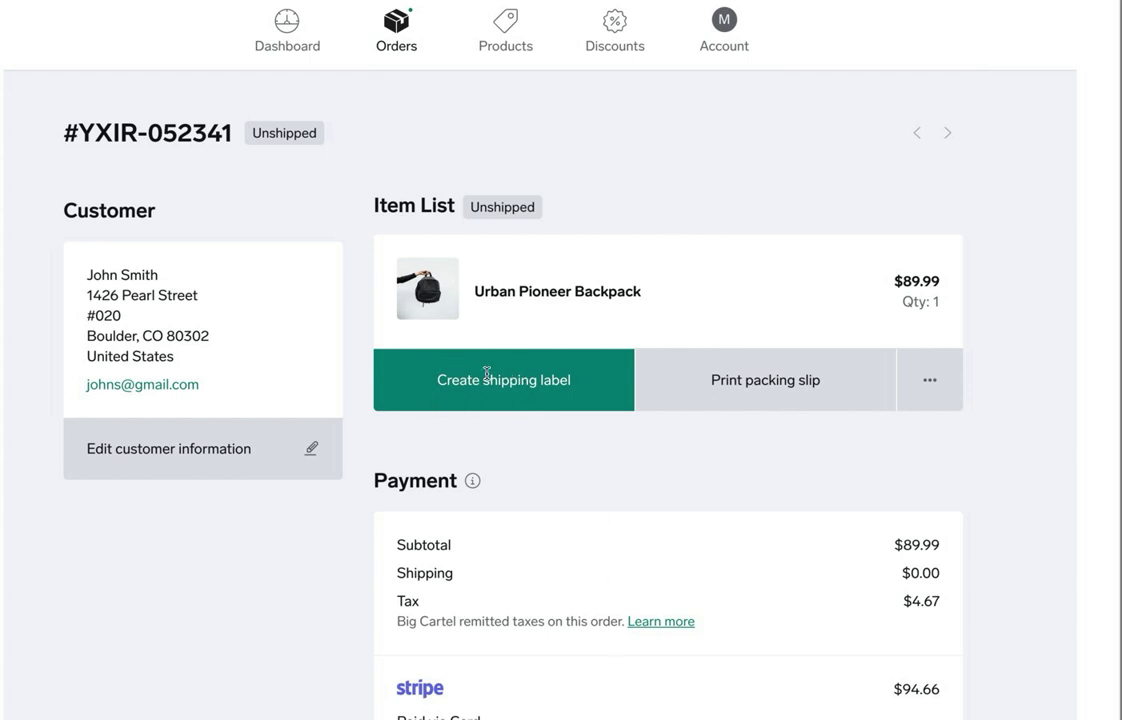
Switch to the other order's label form and expand, then collapse, its Items list
key("super+Tab")
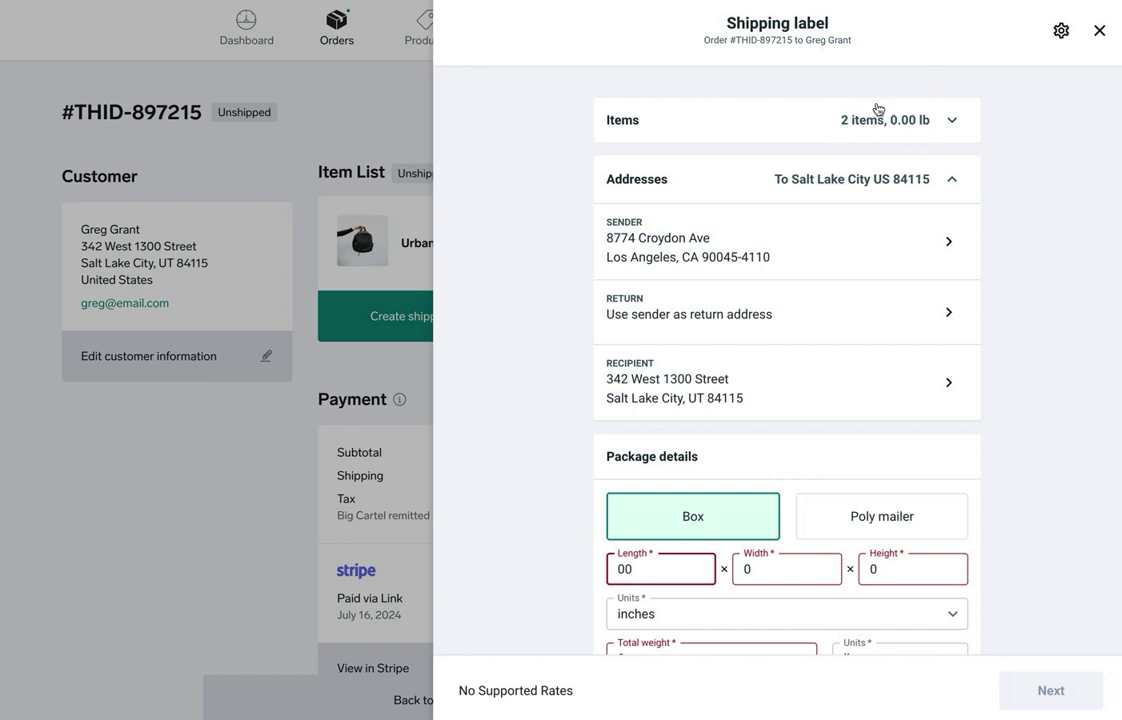
left_click(953, 122)
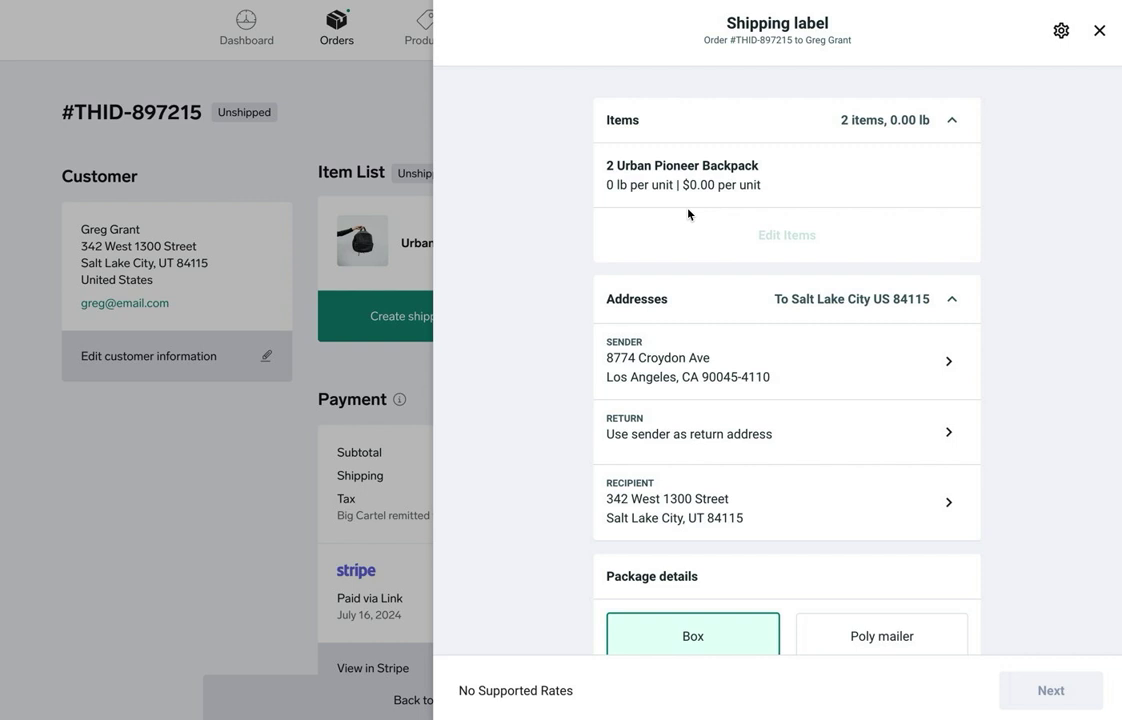
left_click(952, 121)
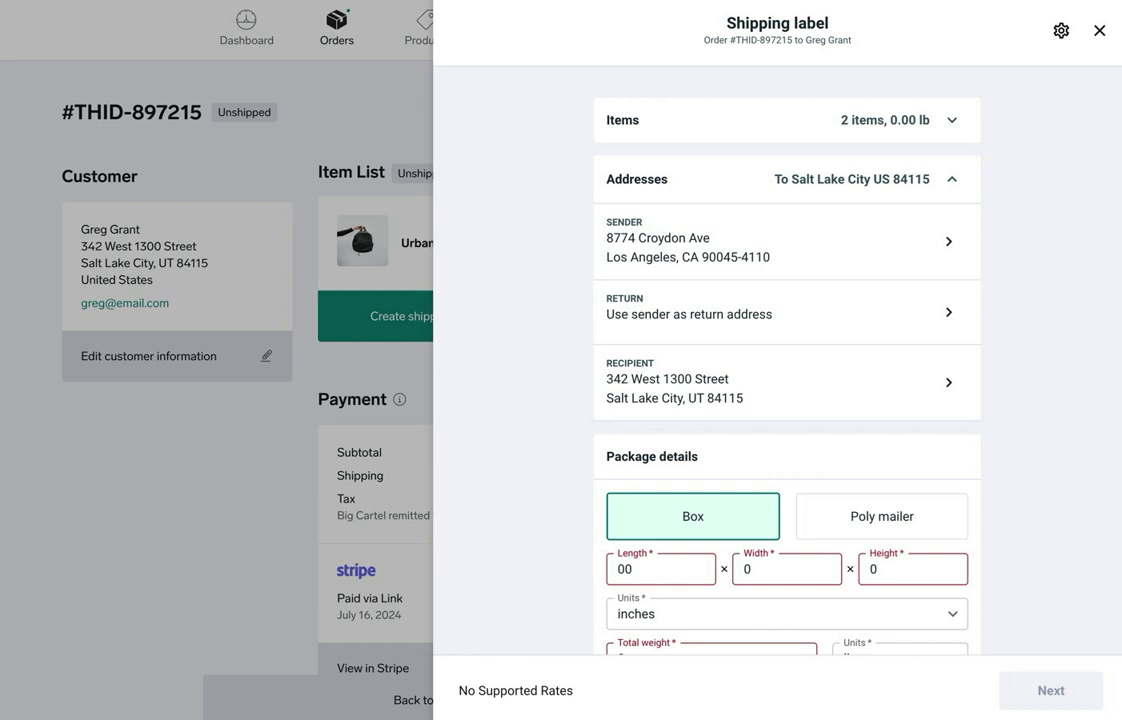
Enter the package dimensions as 14 × 10 × 4 inches
scroll(561, 587, "down", 3)
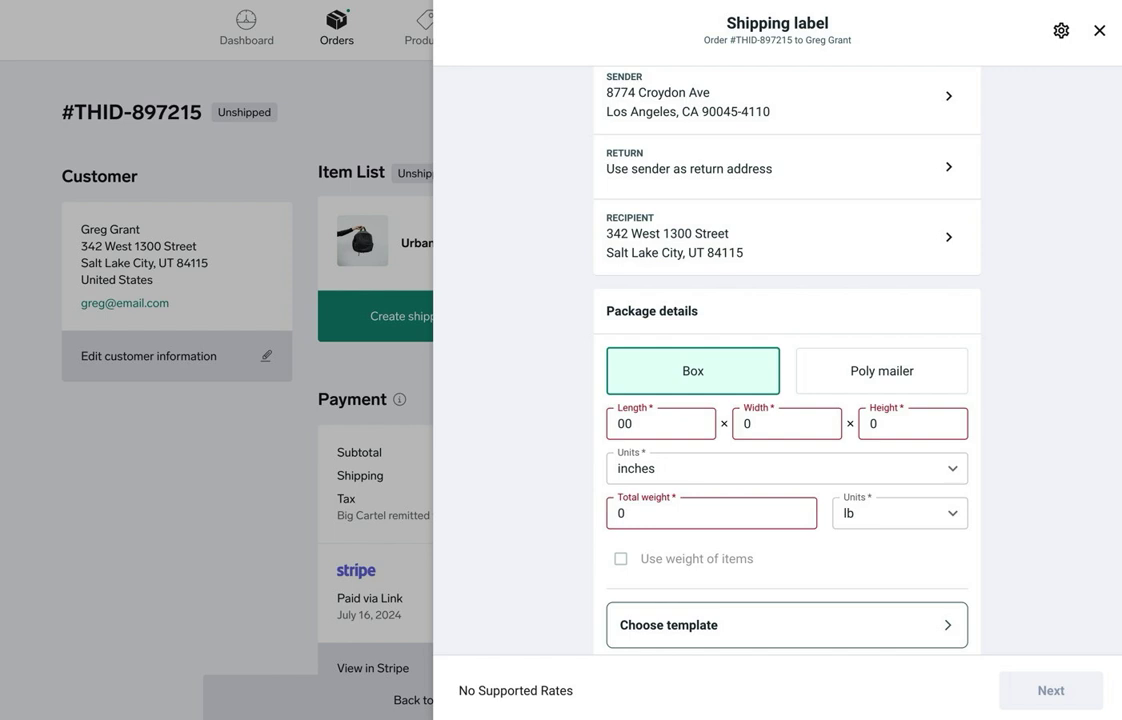
left_click(630, 423)
key("BackSpace")
key("BackSpace")
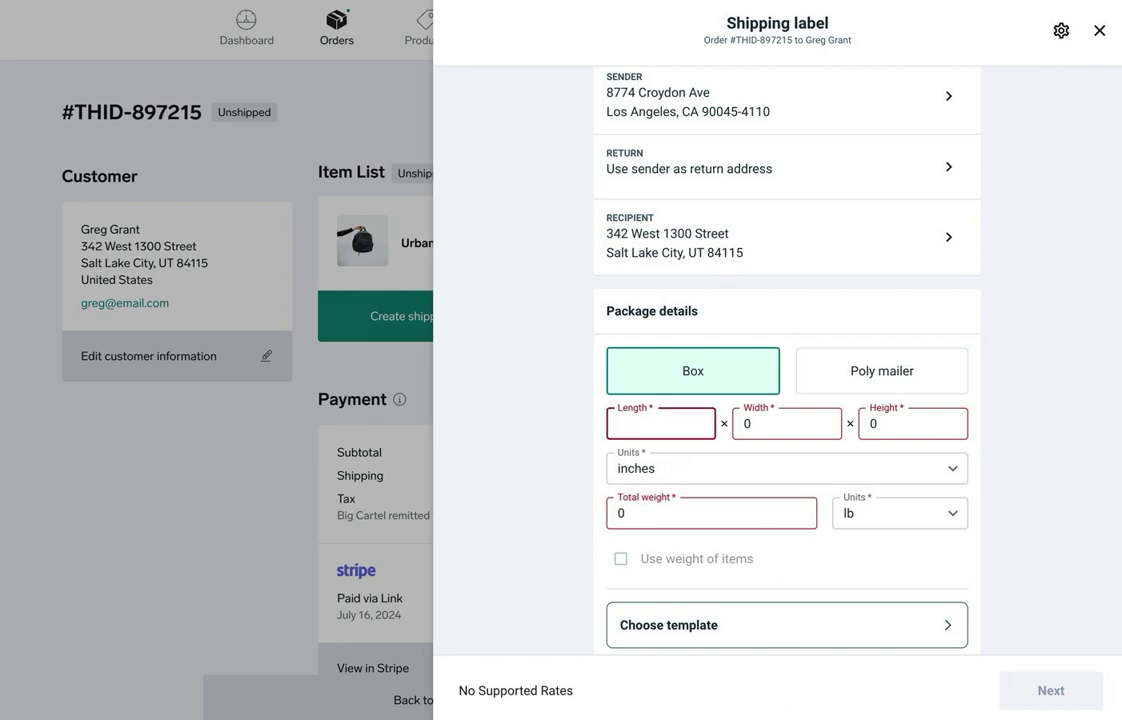
type("14")
left_click(819, 424)
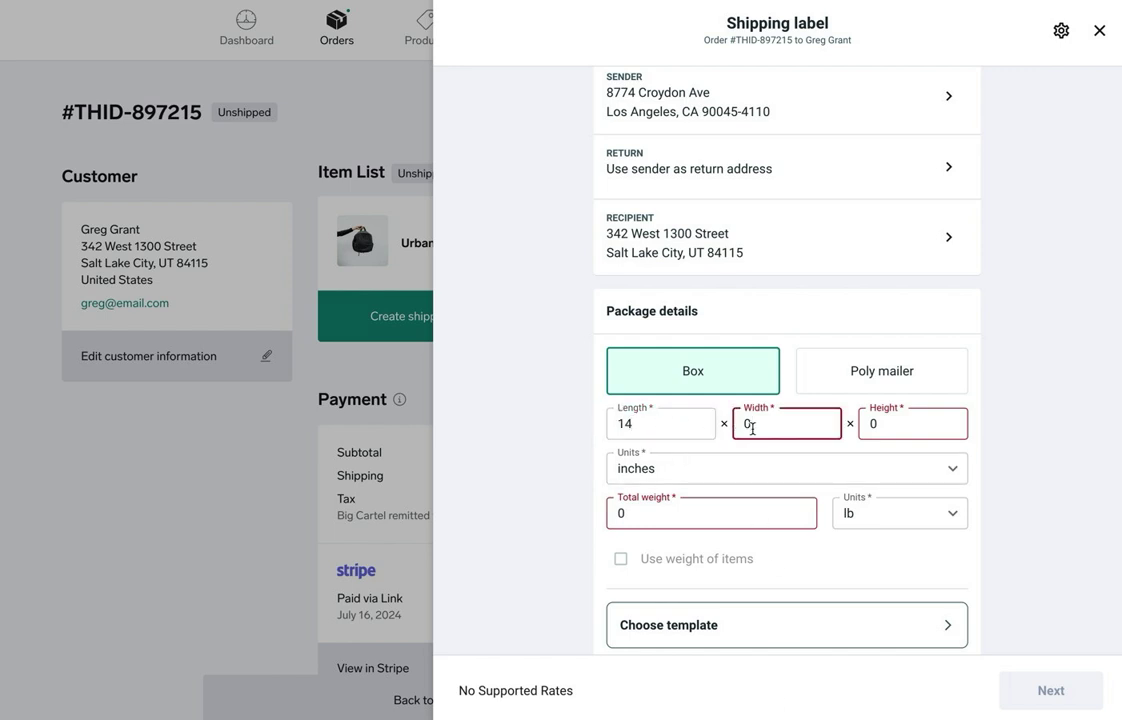
key("BackSpace")
type("10")
left_click(877, 424)
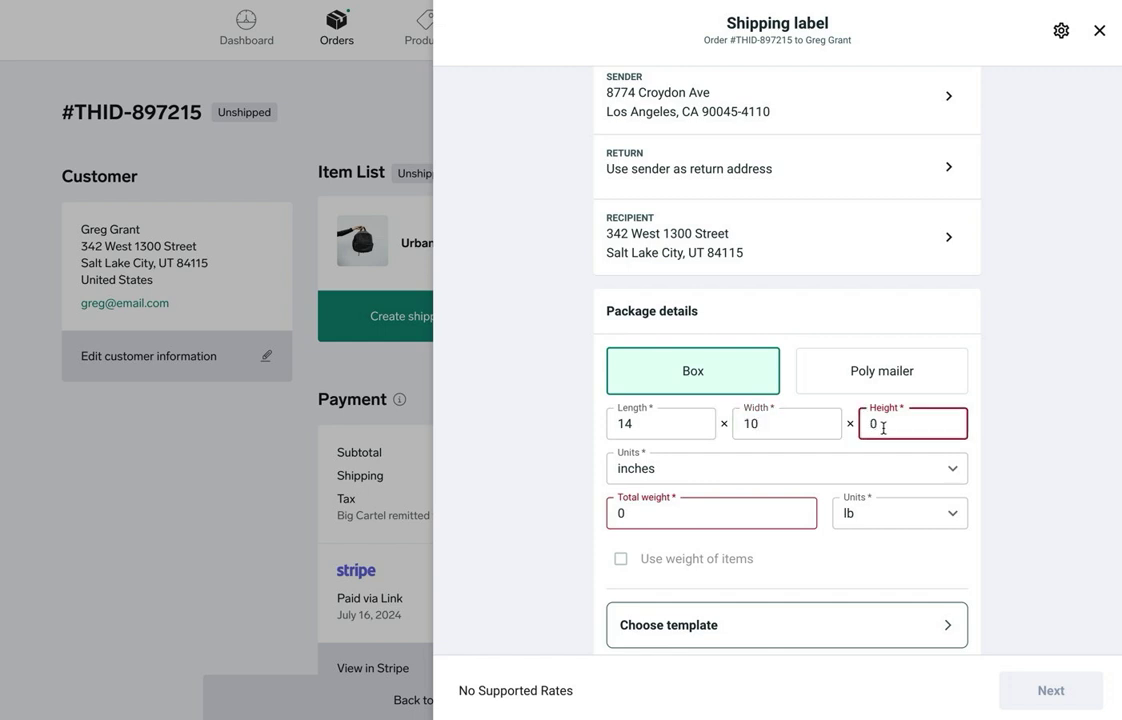
key("BackSpace")
type("4")
Set the package's total weight to 2 lb
left_click(759, 508)
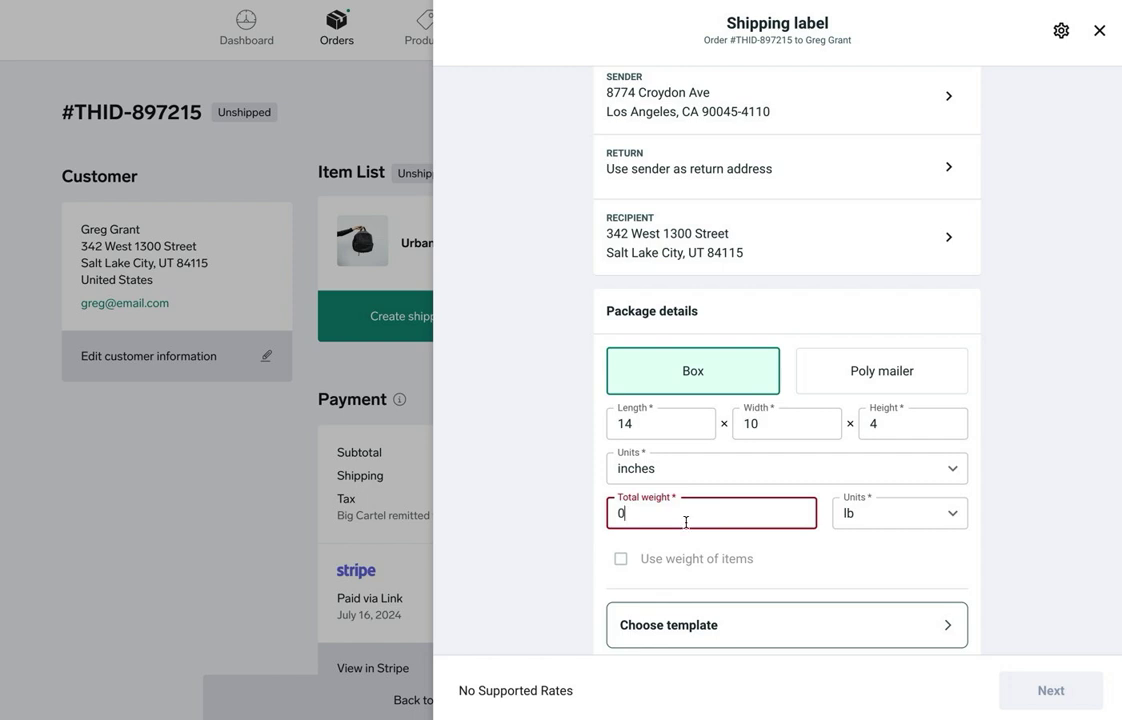
key("BackSpace")
type("2")
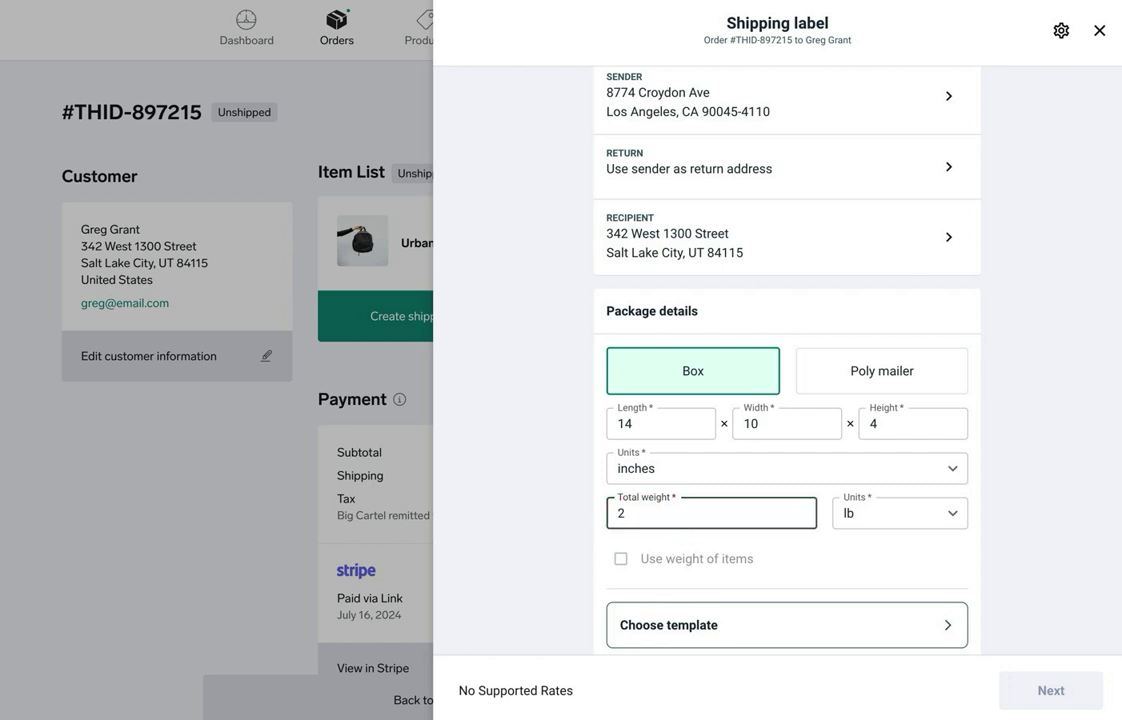
Review the USPS carrier rates, from $7.97 Ground Advantage to $39.23 Priority Mail Express
scroll(759, 571, "down", 5)
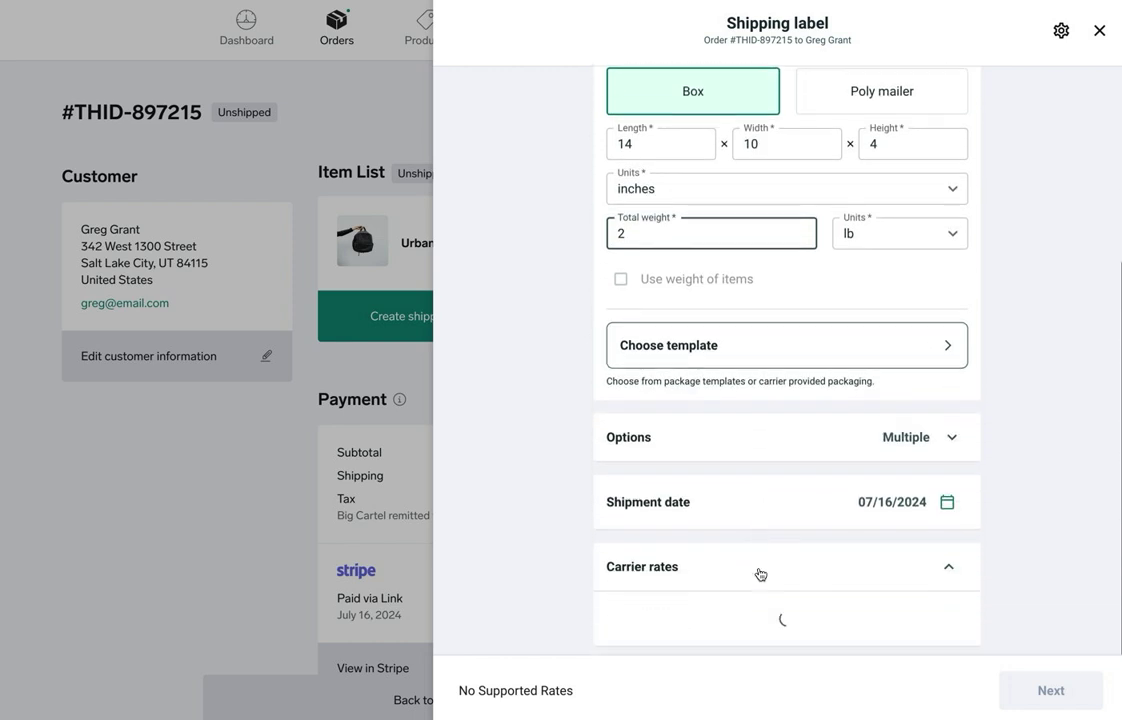
scroll(759, 574, "down", 2)
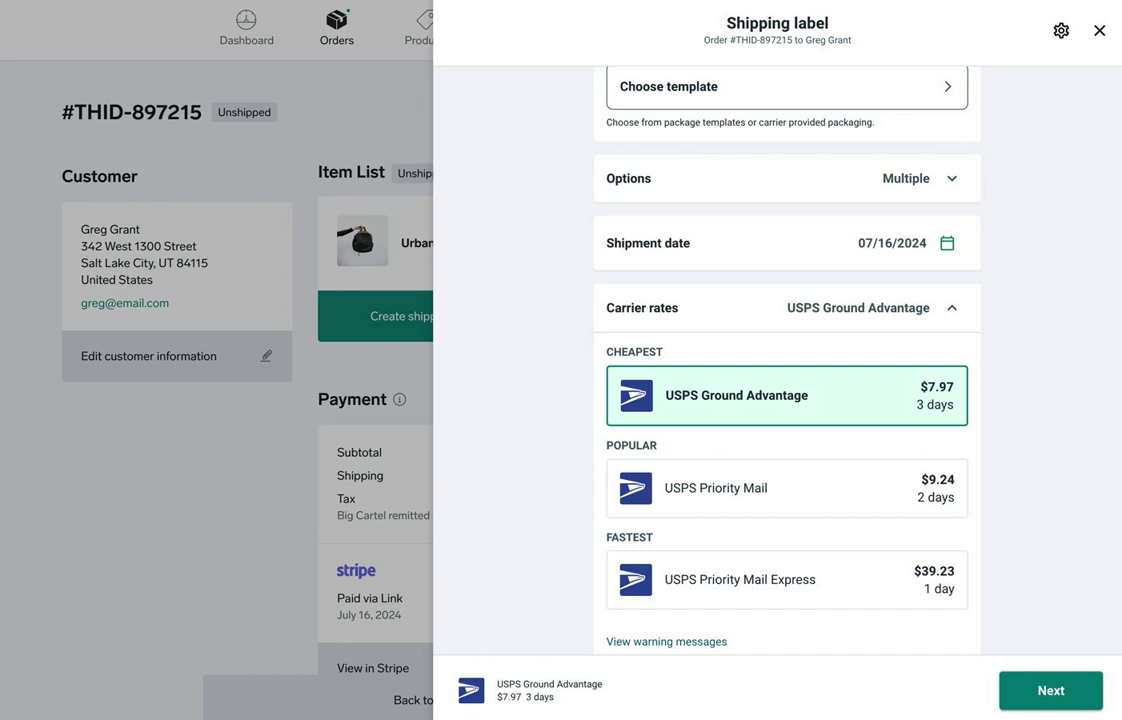
scroll(724, 478, "up", 3)
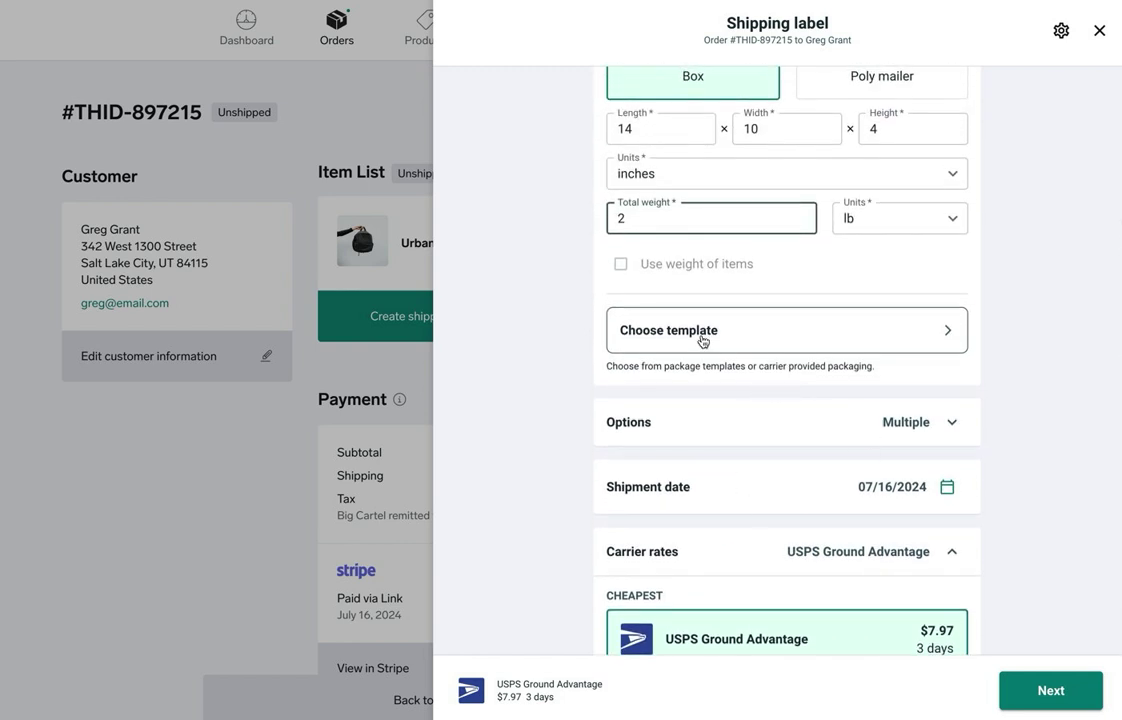
Choose the USPS Large Flat Rate Board Game Box package template
left_click(706, 333)
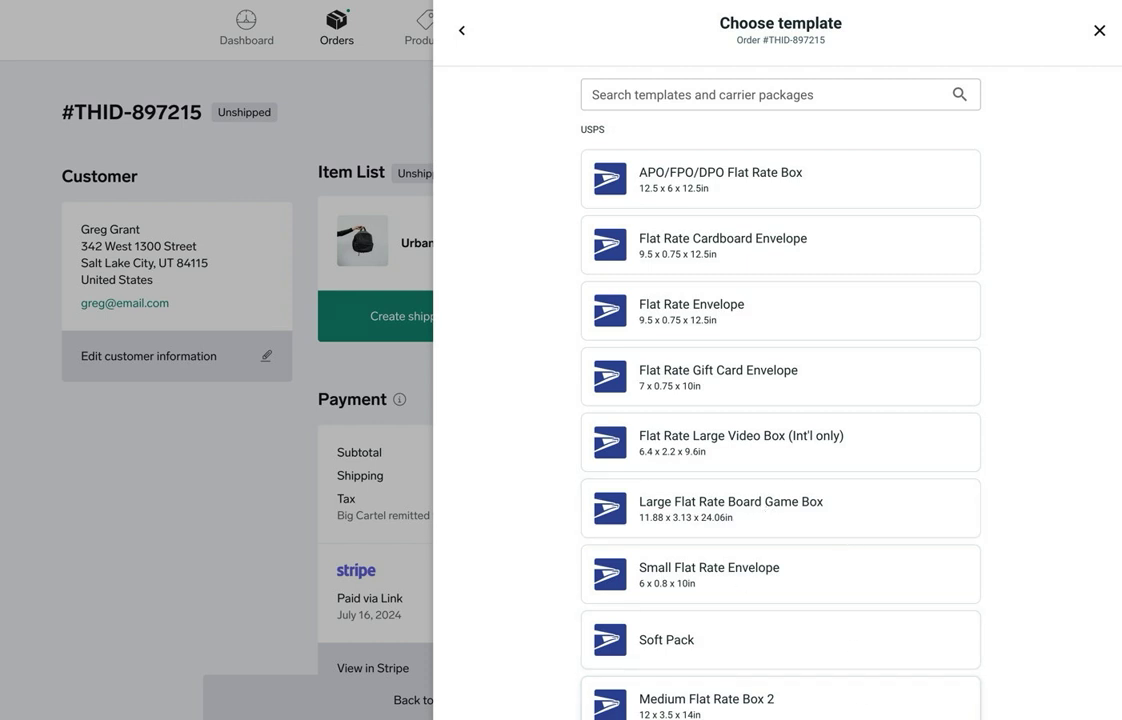
left_click(768, 512)
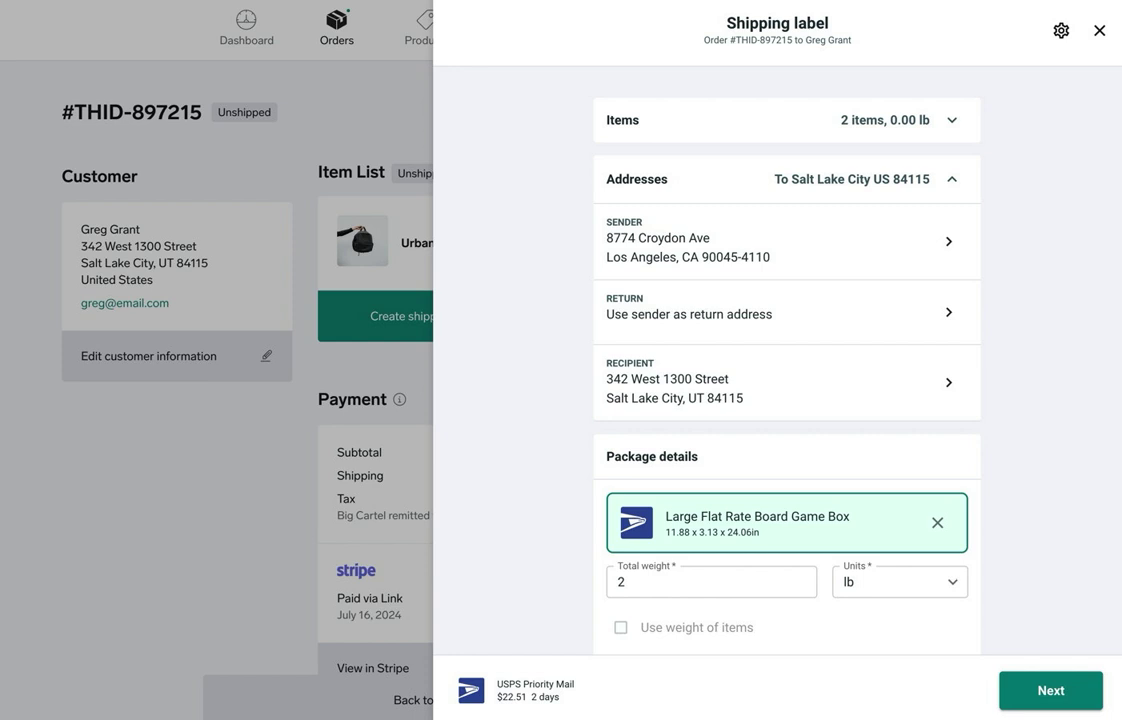
scroll(699, 573, "down", 5)
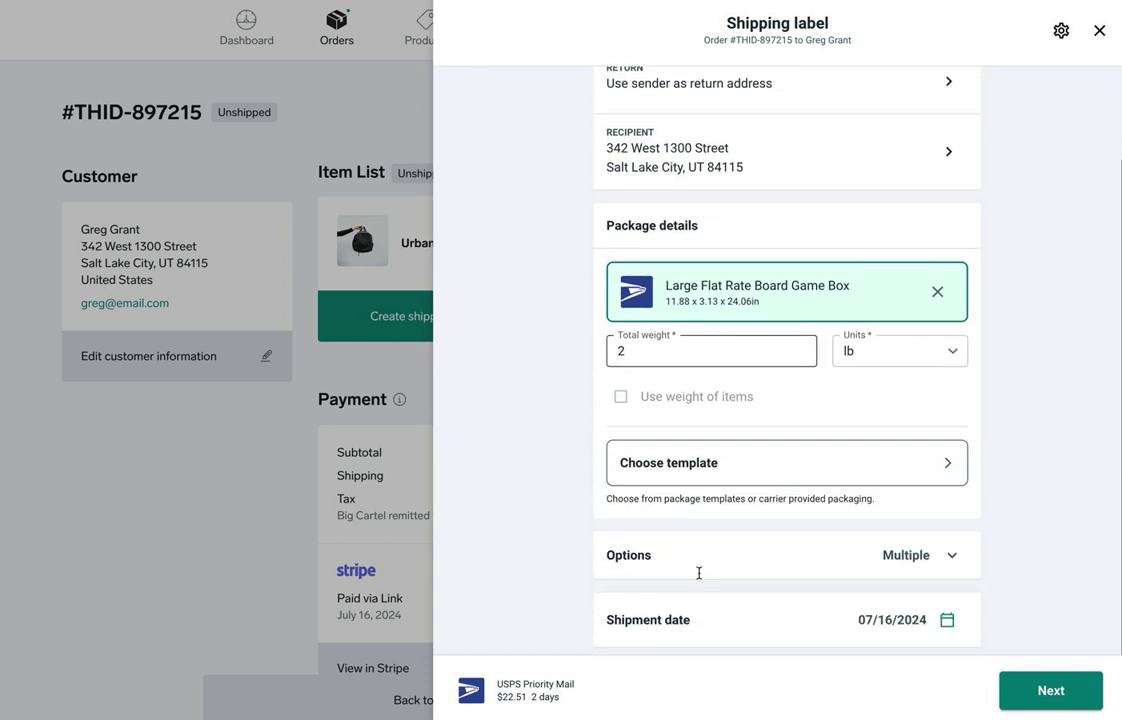
Uncheck shipment insurance under carrier rate options, dropping Priority Mail to $20.69
left_click(699, 573)
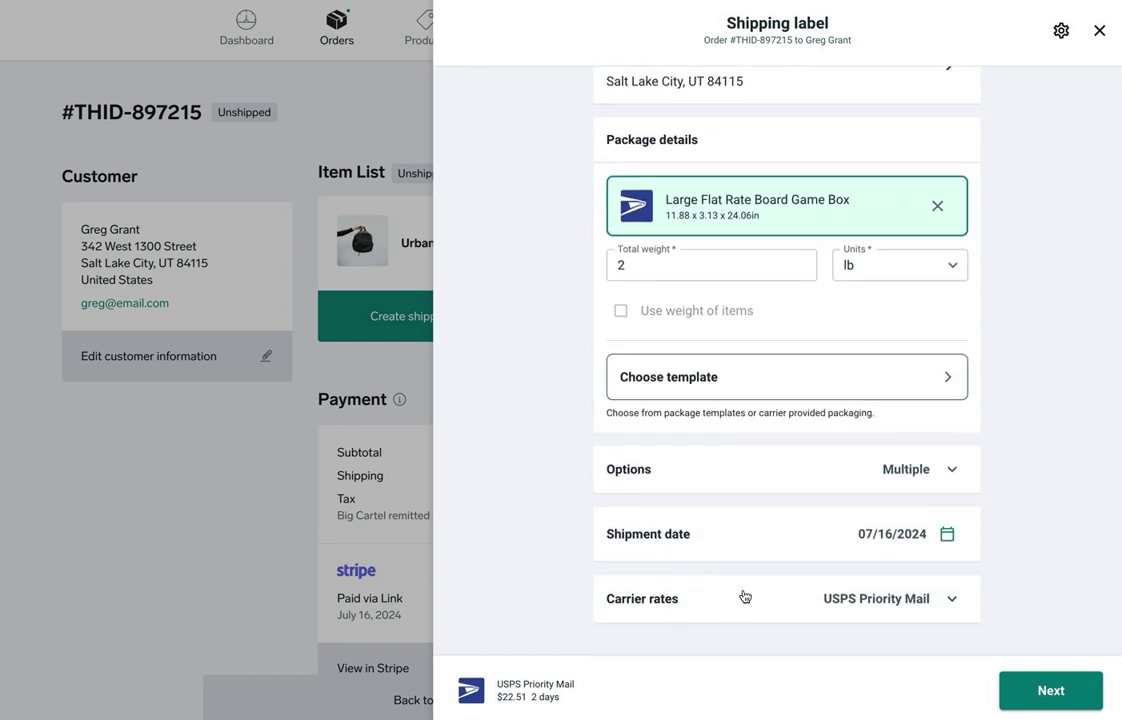
left_click(945, 600)
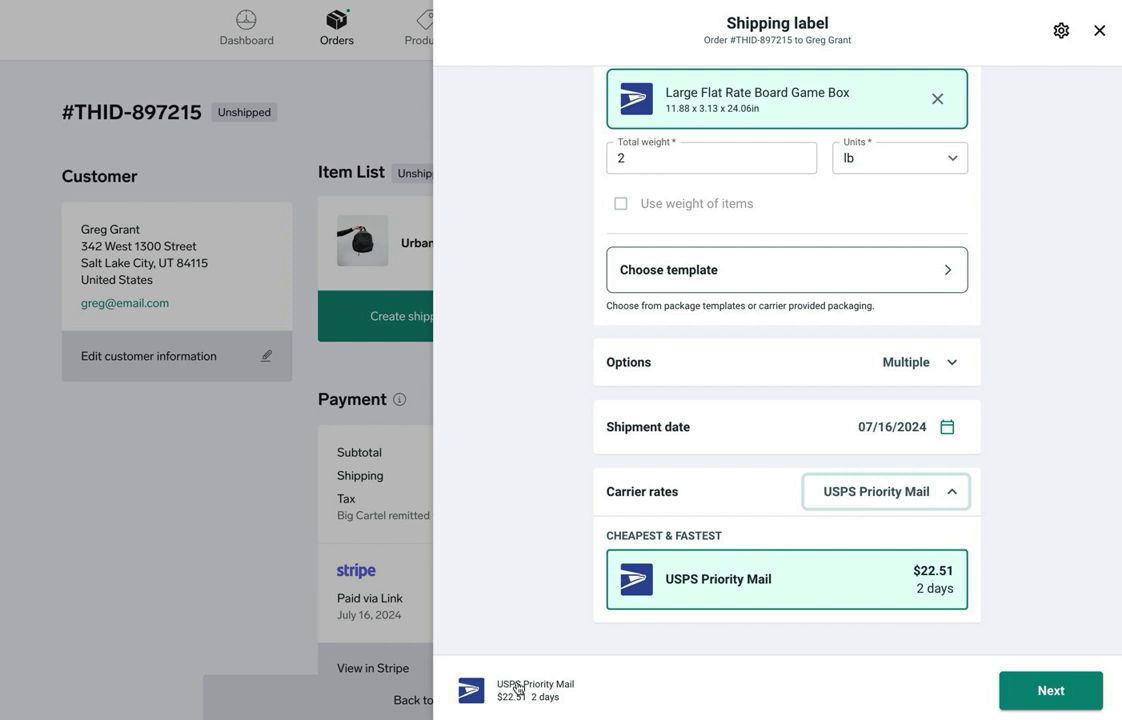
scroll(518, 473, "up", 3)
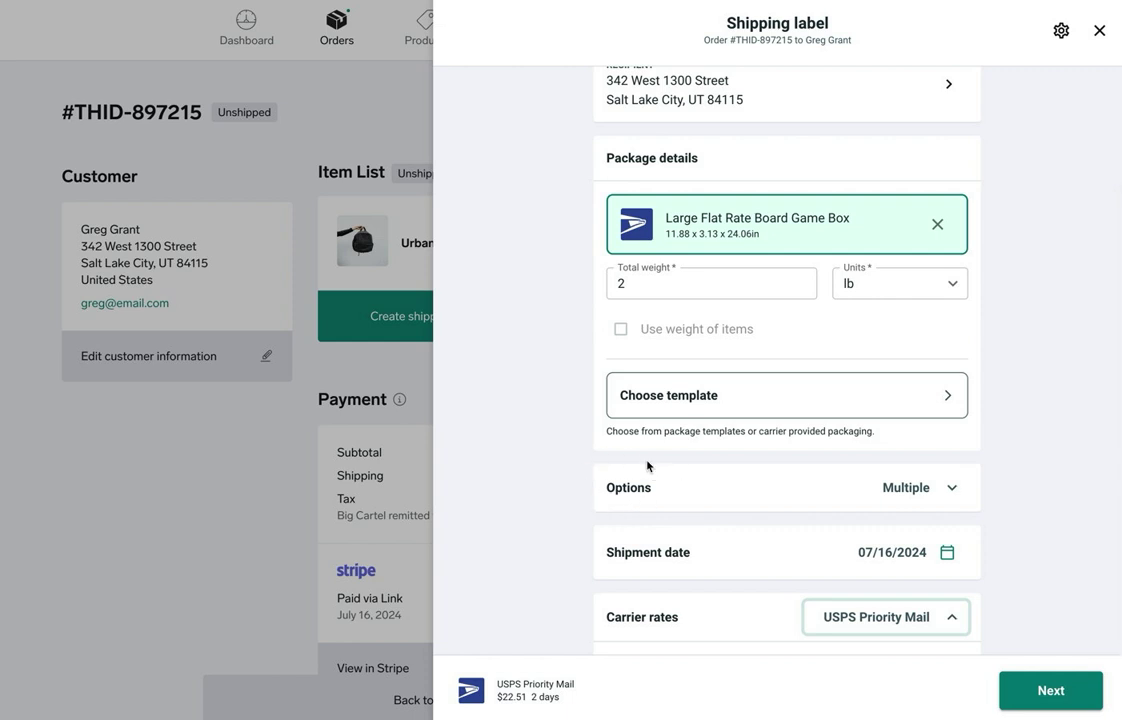
left_click(953, 490)
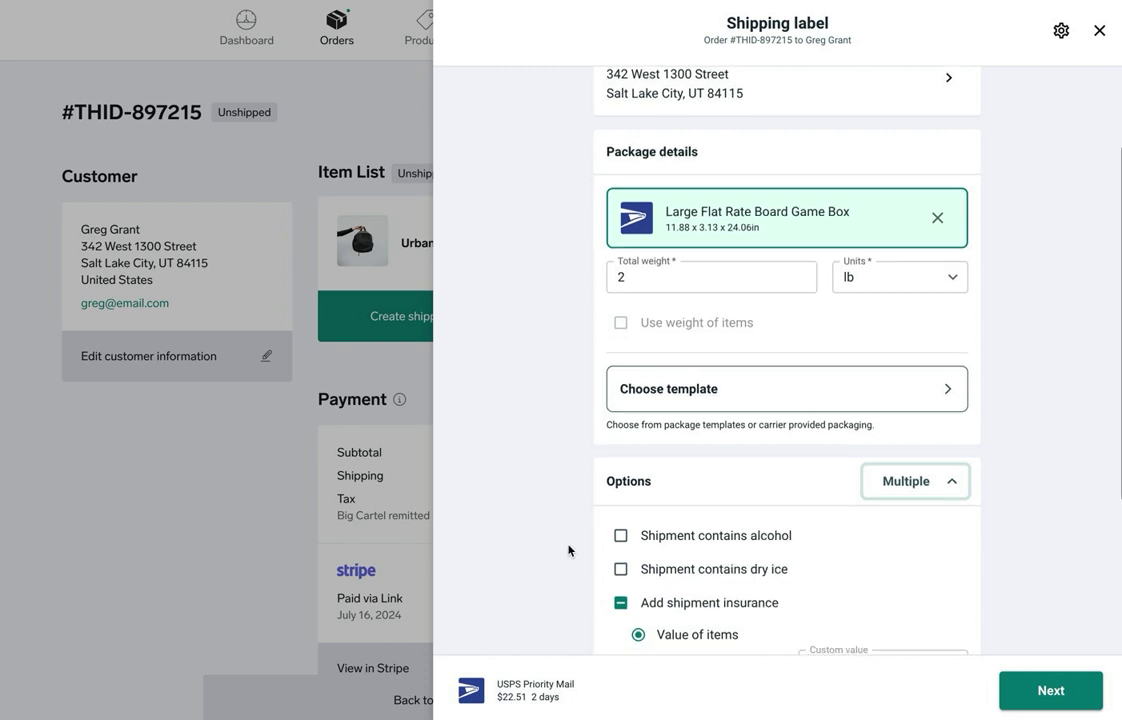
scroll(570, 549, "down", 4)
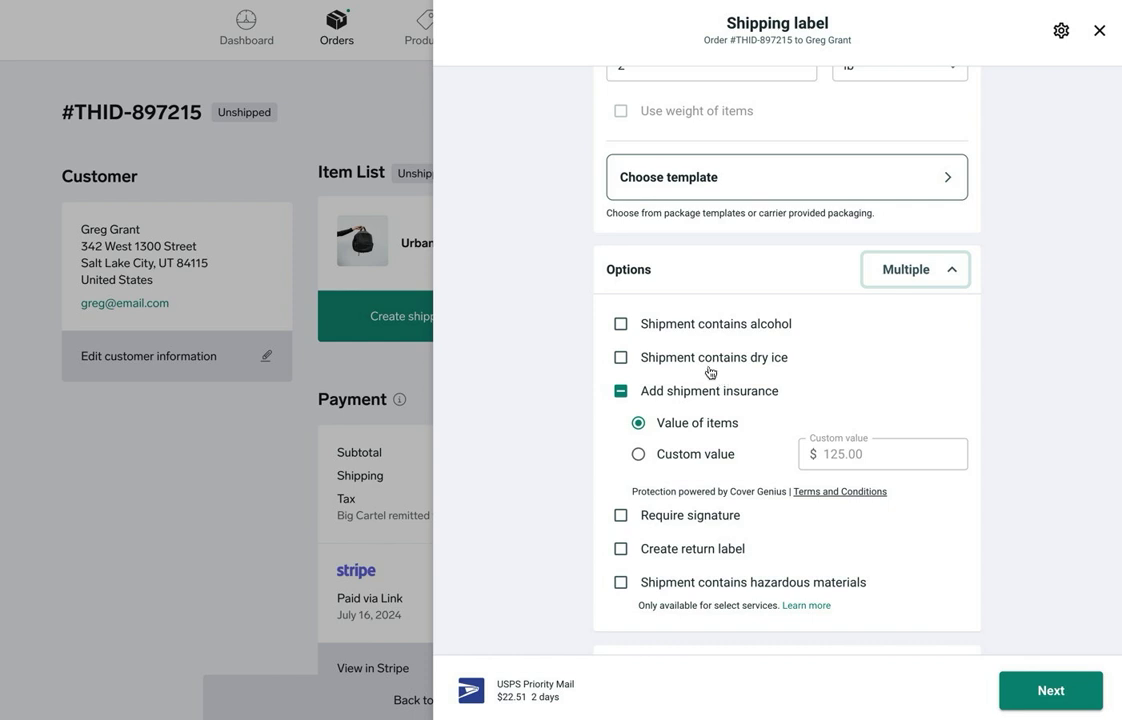
left_click(626, 395)
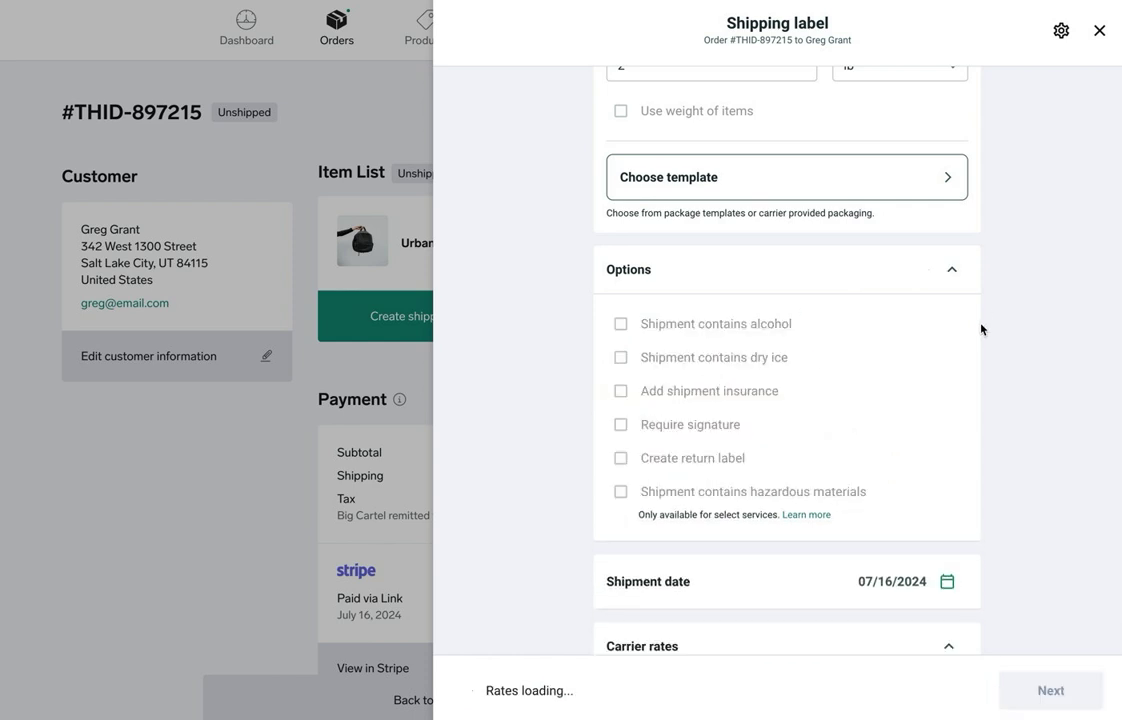
left_click(954, 270)
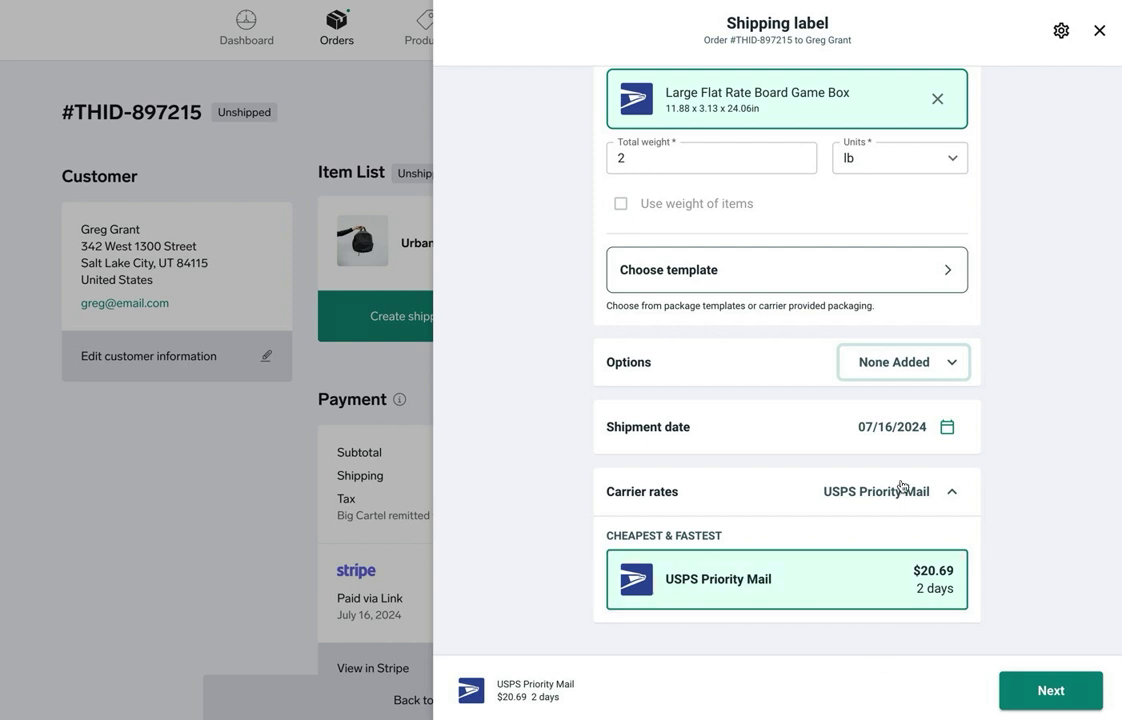
Pick July 19, 2024 as the label's shipment date
left_click(829, 431)
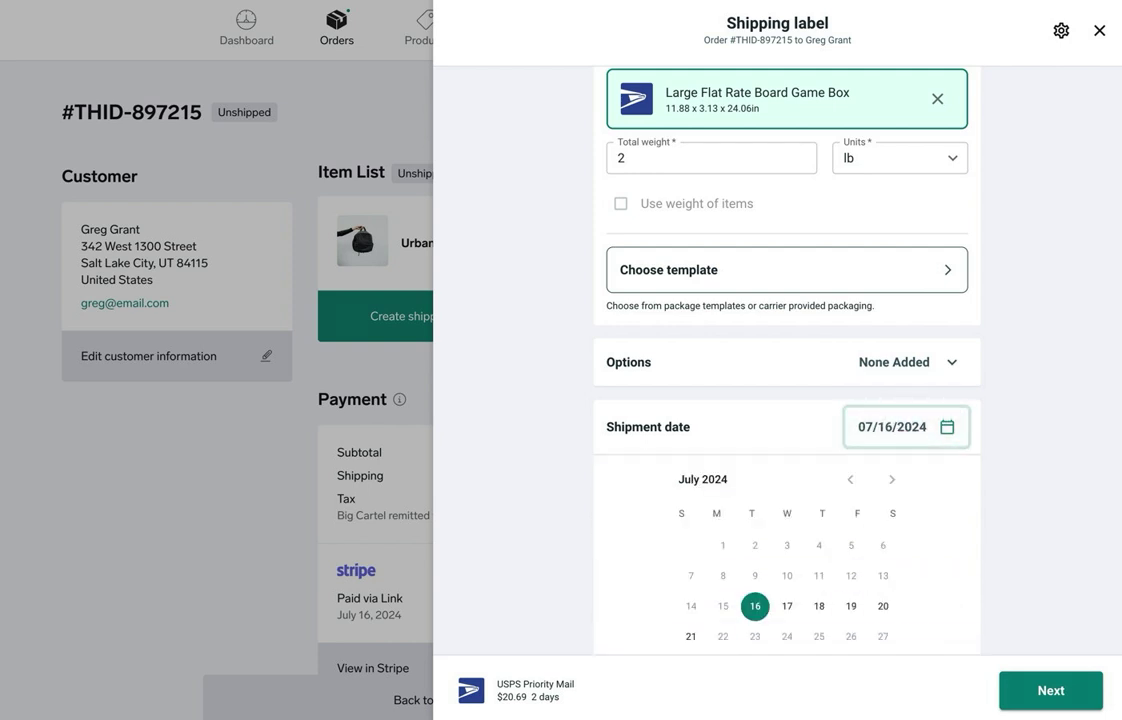
scroll(640, 450, "down", 2)
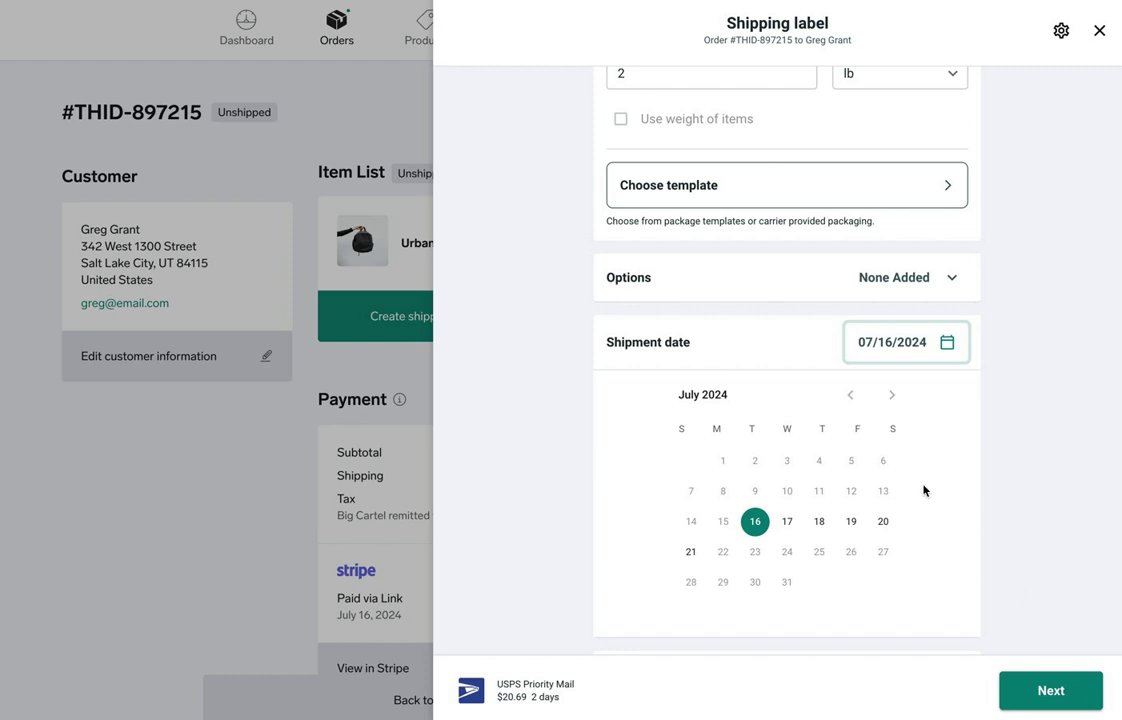
left_click(854, 522)
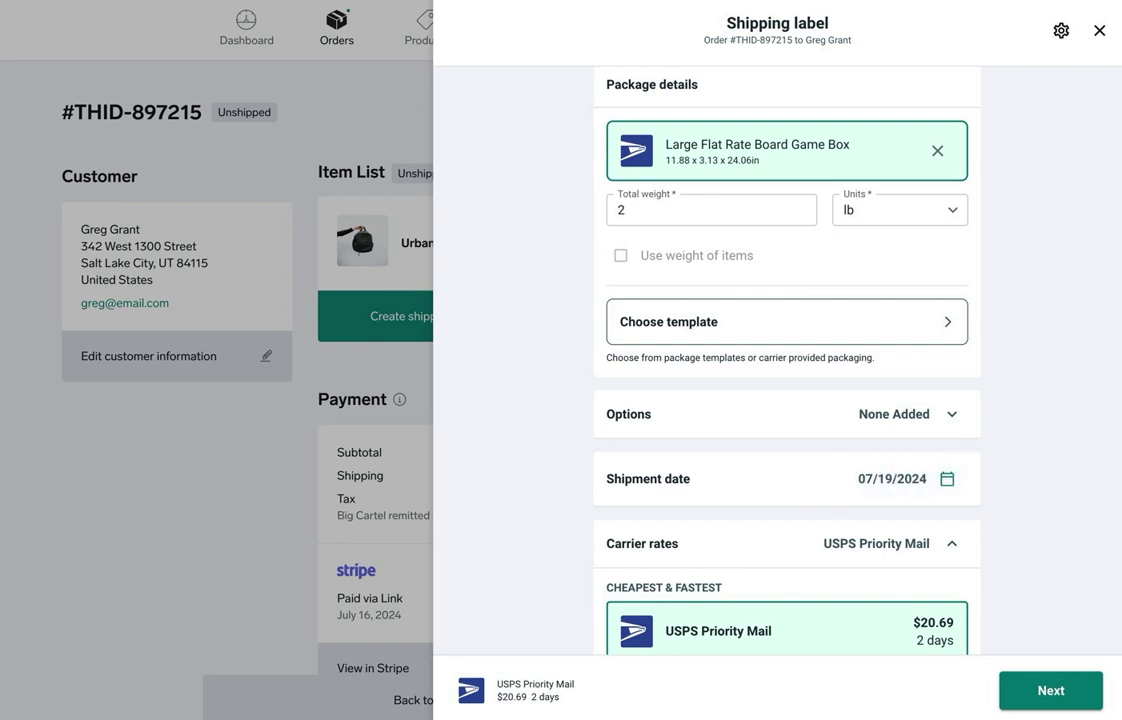
scroll(646, 573, "down", 1)
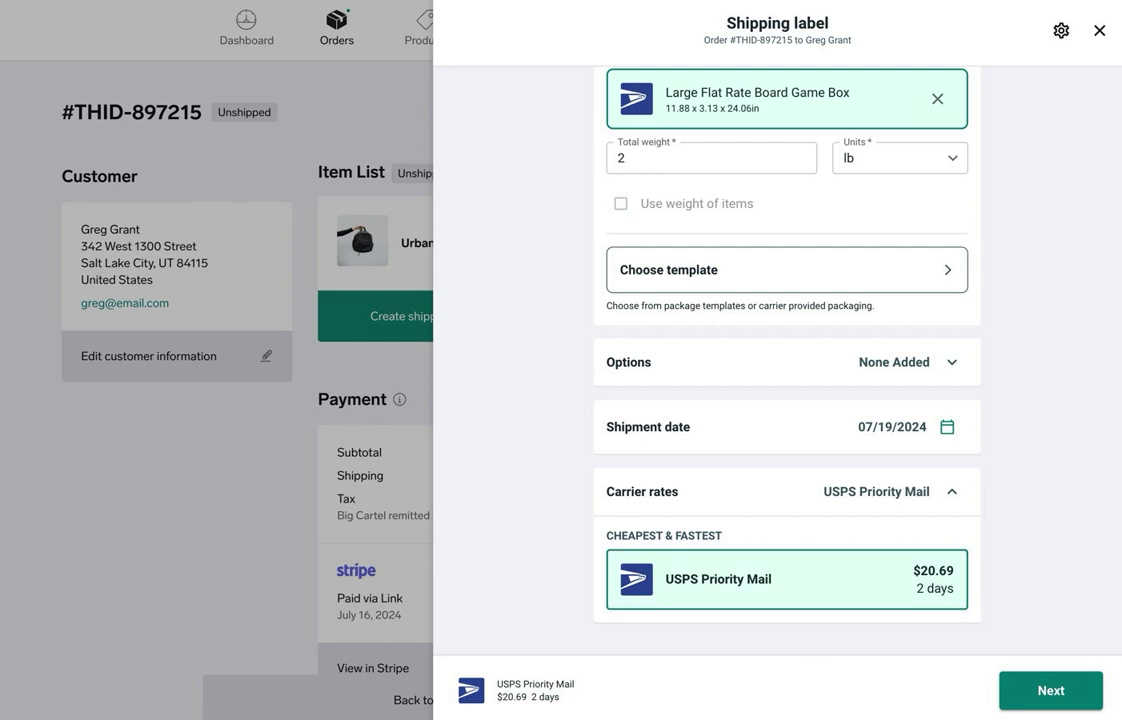
Buy the $20.69 USPS Priority Mail label from the purchase summary
left_click(1045, 690)
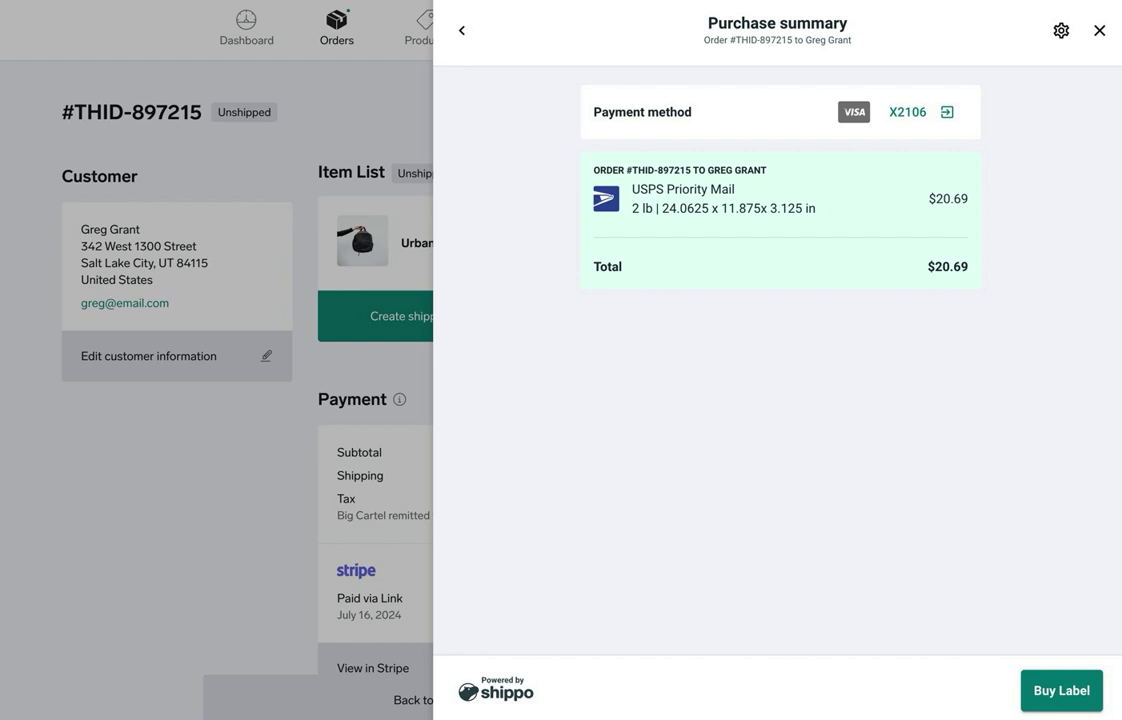
left_click(1060, 690)
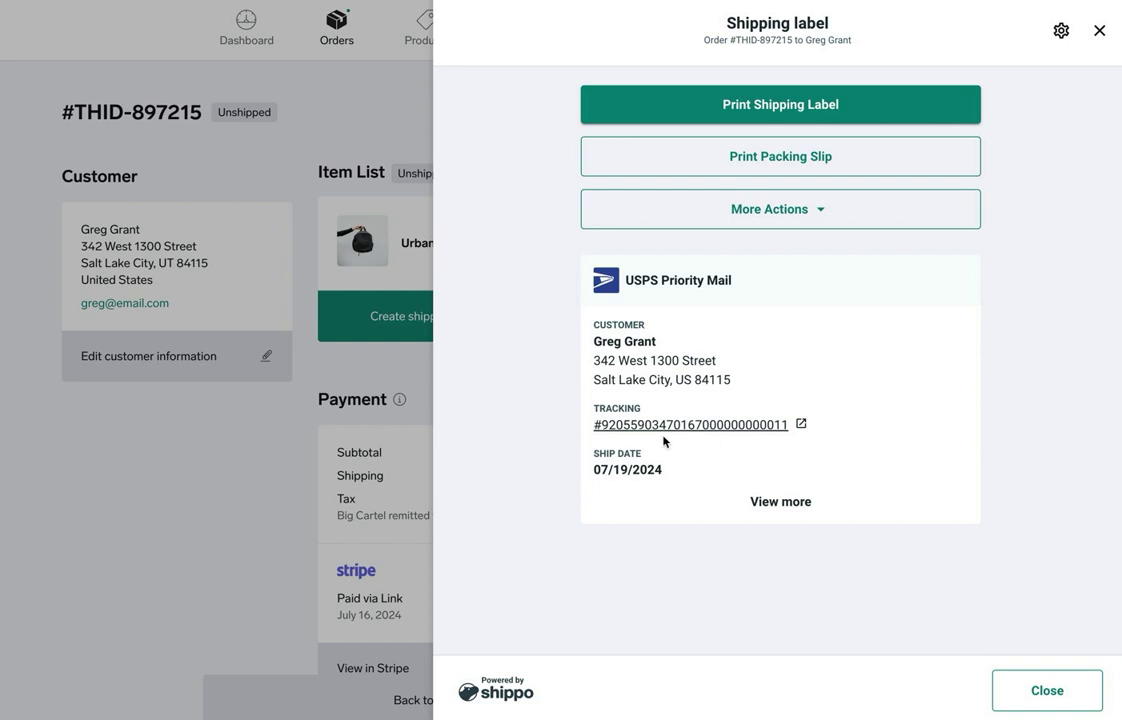
Expand the purchased label to show its 24.0625 × 11.875 × 3.125 in, 2 lb, $20.69 details
left_click(781, 502)
scroll(776, 503, "down", 2)
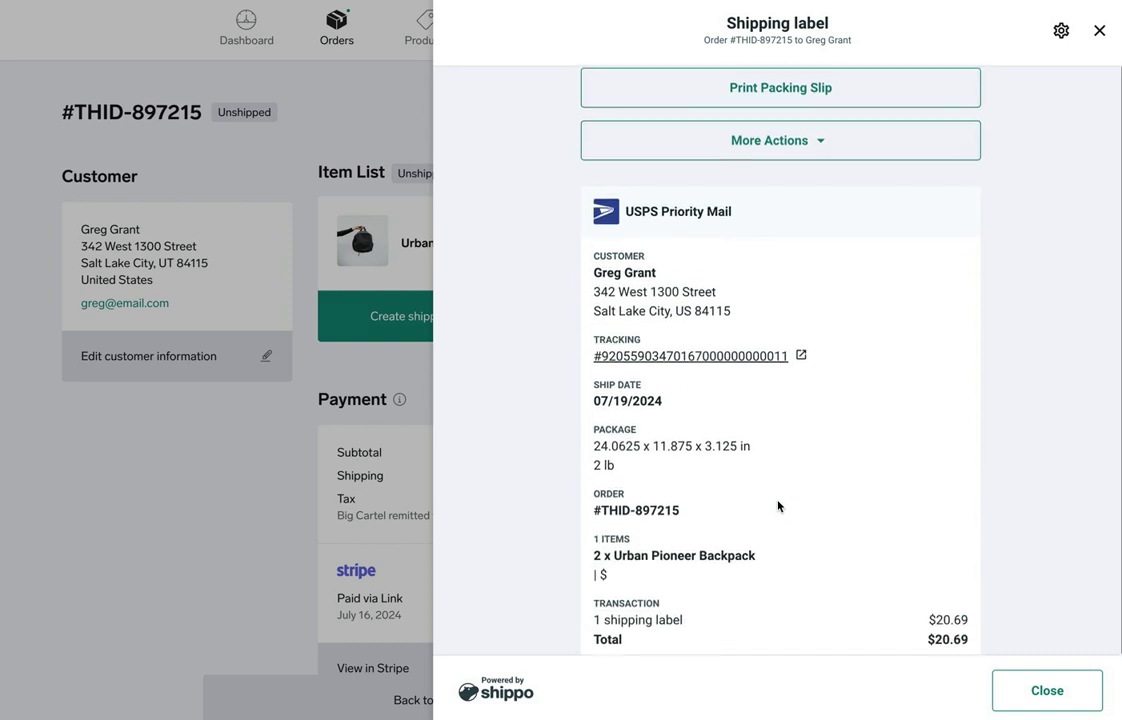
scroll(701, 584, "down", 1)
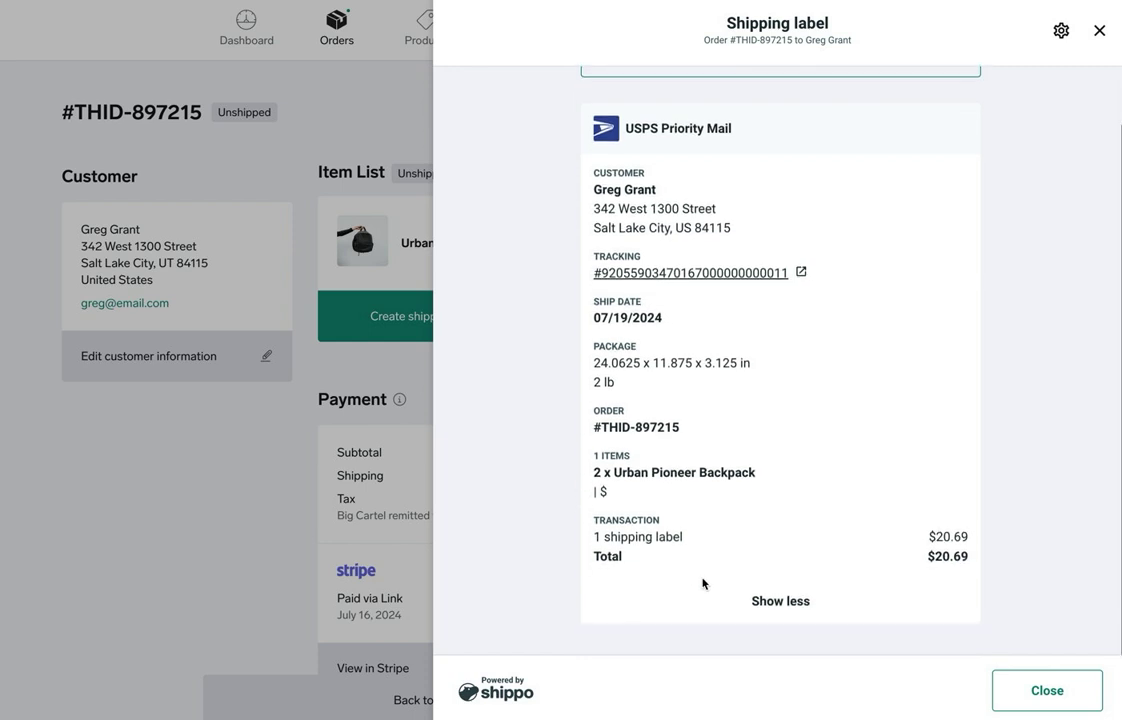
scroll(701, 584, "up", 3)
scroll(703, 584, "down", 2)
scroll(703, 582, "up", 3)
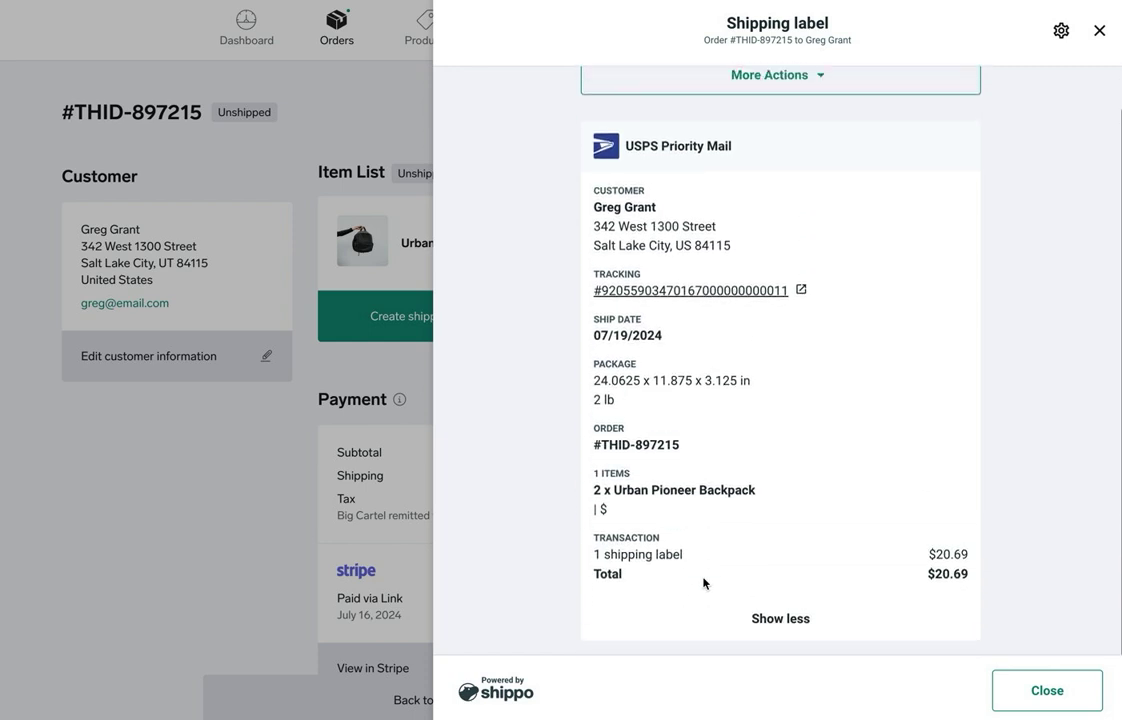